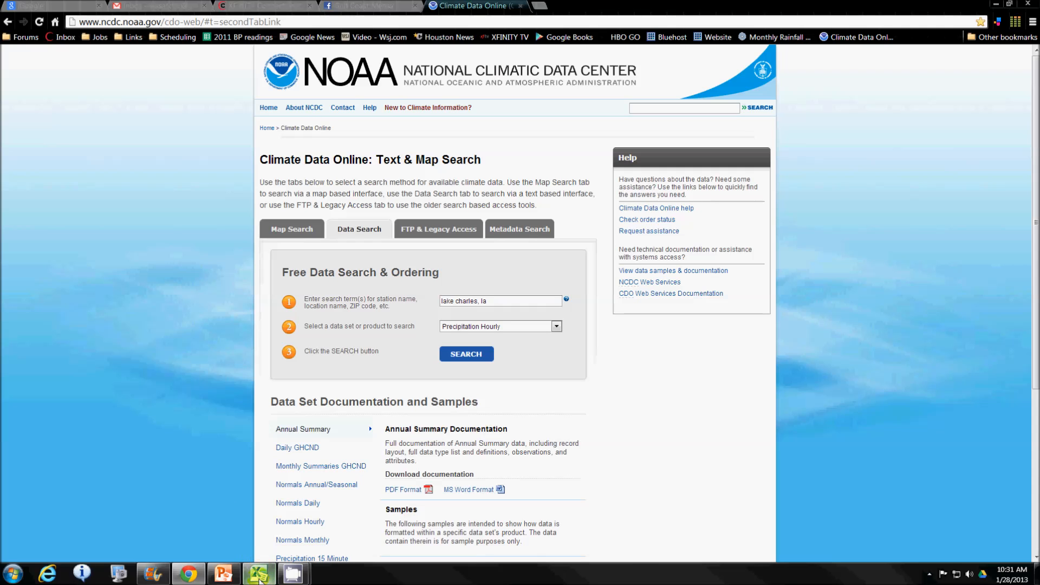
- Switch to Excel and review the hourly rain records and the rainfall-by-day pivot chart in NOAALCrain.xlsx
{"action": "left_click", "coordinate": [260, 548]}
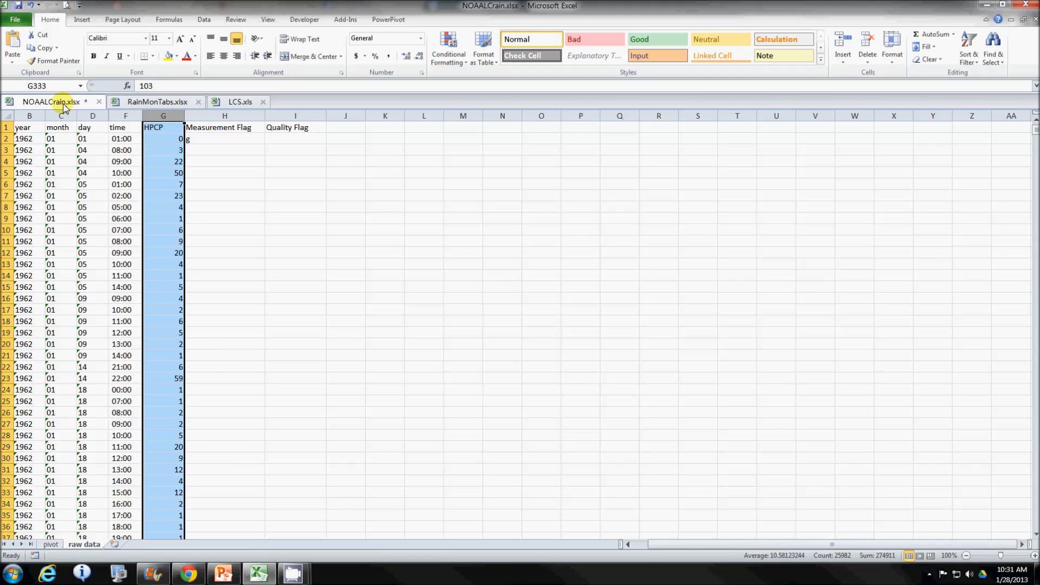
{"action": "scroll", "coordinate": [276, 331], "scroll_direction": "down", "scroll_amount": 1}
{"action": "scroll", "coordinate": [276, 331], "scroll_direction": "up", "scroll_amount": 1}
{"action": "left_click", "coordinate": [50, 545]}
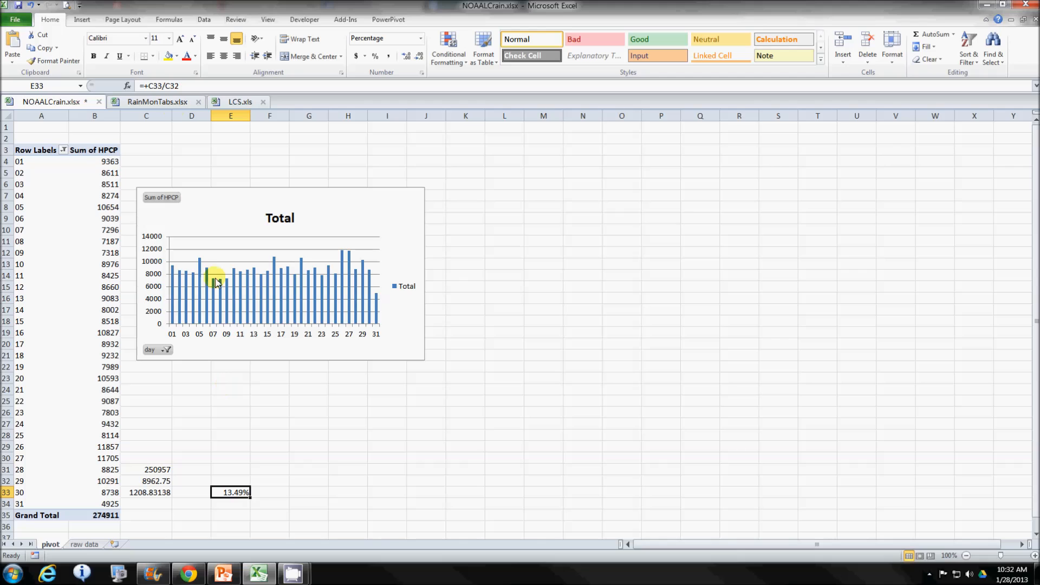
- In RainMonTabs.xlsx, inspect the Greater Than number filter on column K of the RawDataMod sheet, leaving it unchanged
{"action": "left_click", "coordinate": [148, 103]}
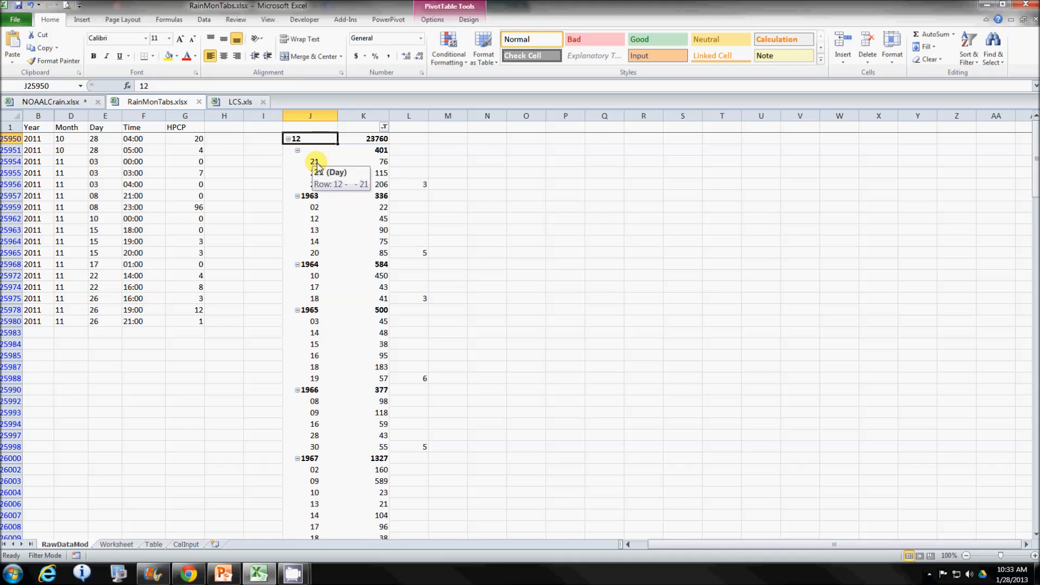
{"action": "left_click", "coordinate": [384, 127]}
{"action": "mouse_move", "coordinate": [275, 206]}
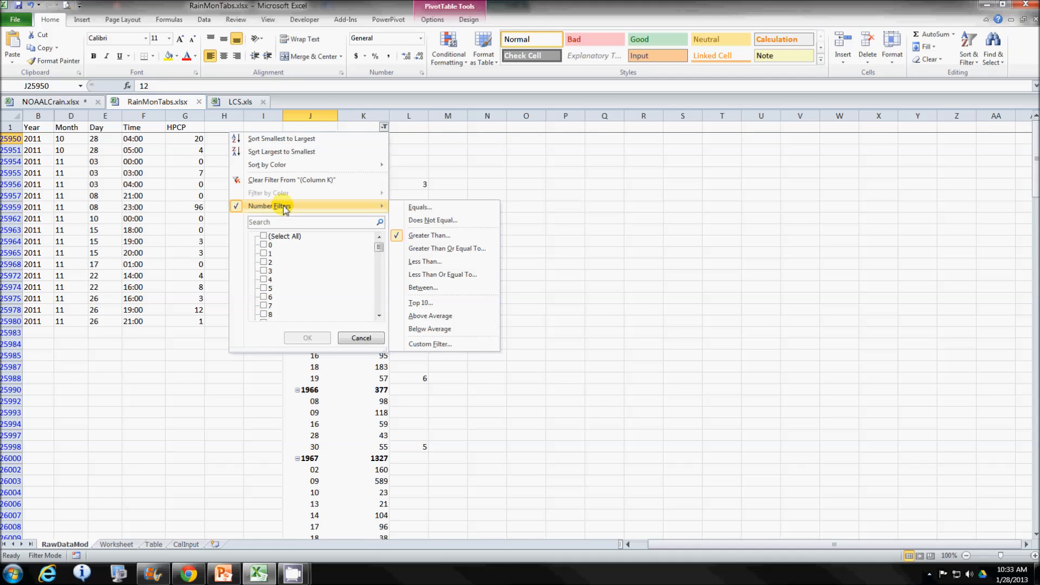
{"action": "left_click", "coordinate": [439, 238]}
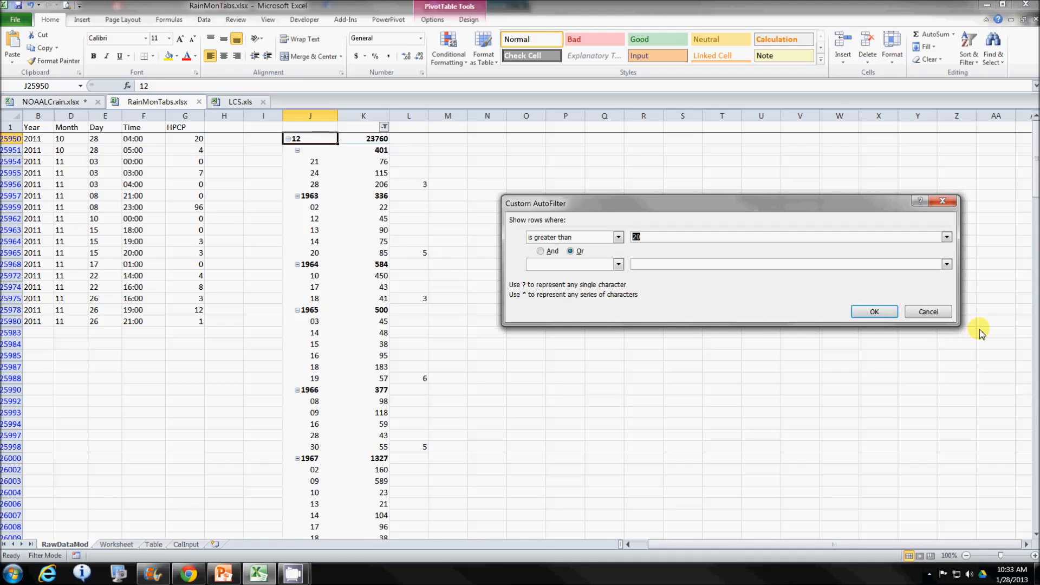
{"action": "left_click", "coordinate": [928, 311]}
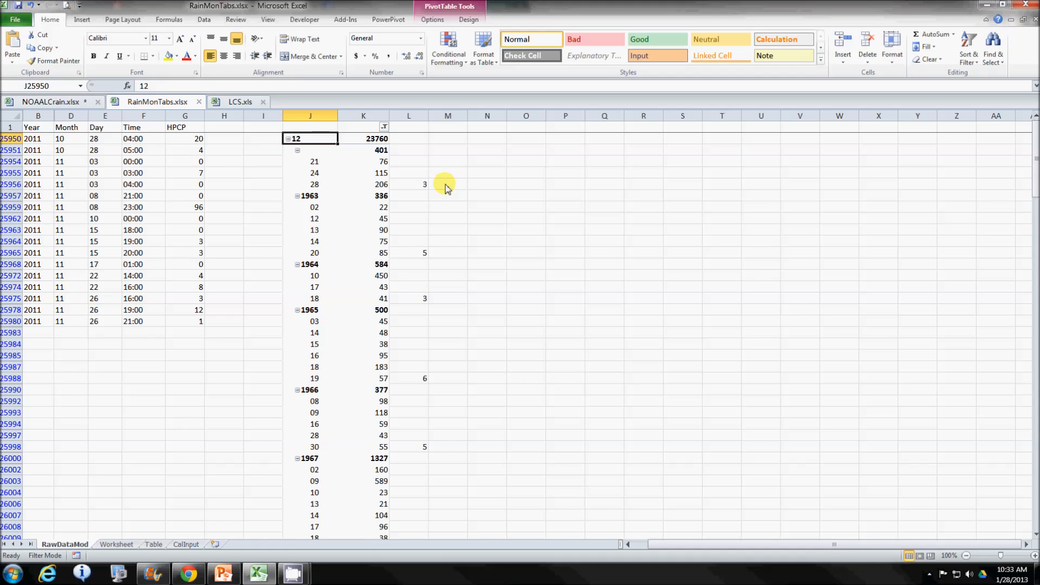
- Examine the filtered December rain days and the yearly day counts beside them, down to the grand total
{"action": "scroll", "coordinate": [448, 216], "scroll_direction": "down", "scroll_amount": 20}
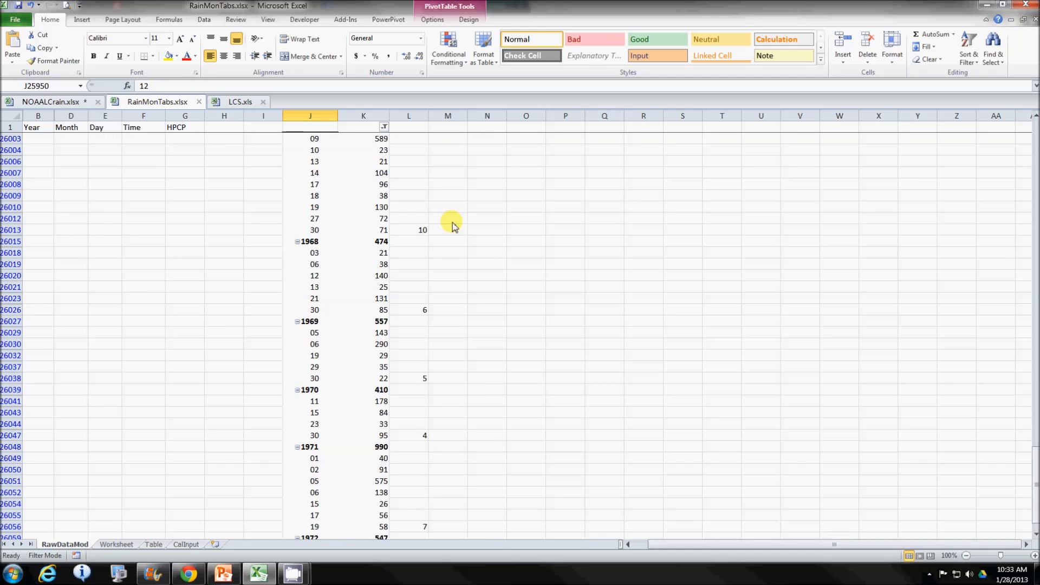
{"action": "scroll", "coordinate": [454, 227], "scroll_direction": "down", "scroll_amount": 20}
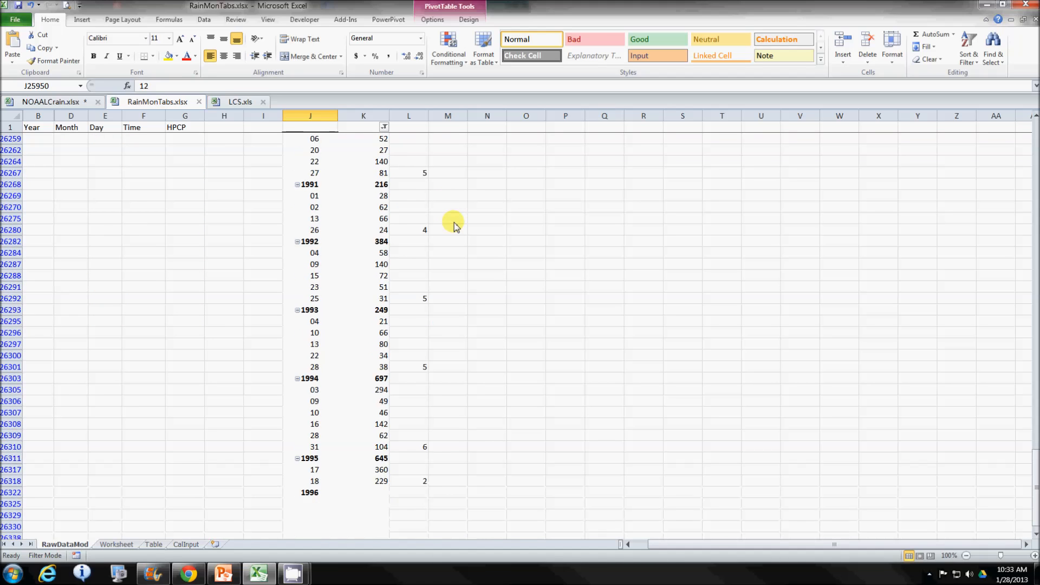
{"action": "scroll", "coordinate": [454, 226], "scroll_direction": "down", "scroll_amount": 20}
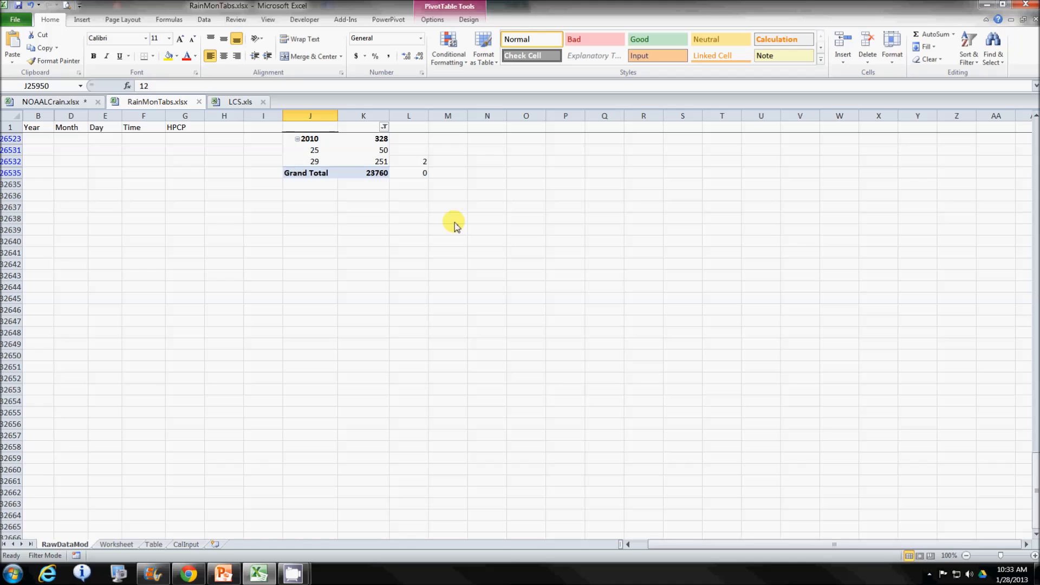
{"action": "scroll", "coordinate": [455, 226], "scroll_direction": "up", "scroll_amount": 1}
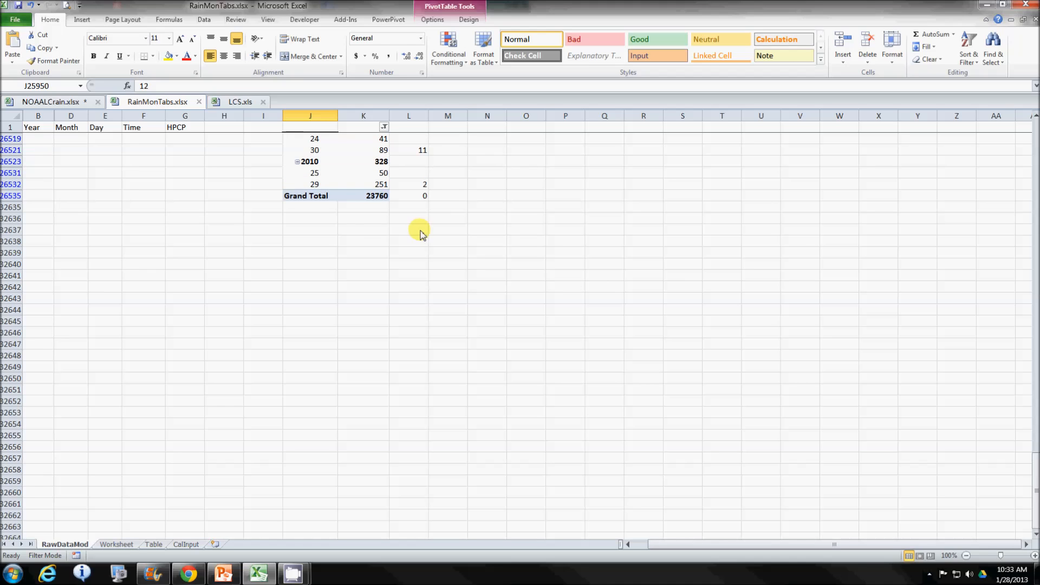
{"action": "scroll", "coordinate": [333, 228], "scroll_direction": "up", "scroll_amount": 3}
{"action": "scroll", "coordinate": [334, 228], "scroll_direction": "up", "scroll_amount": 1}
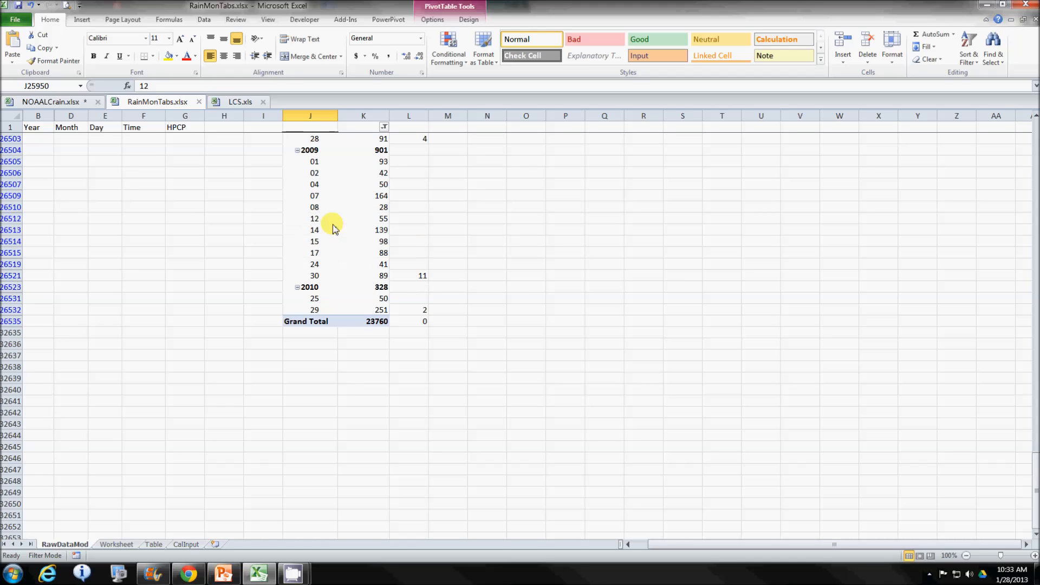
{"action": "scroll", "coordinate": [333, 228], "scroll_direction": "up", "scroll_amount": 4}
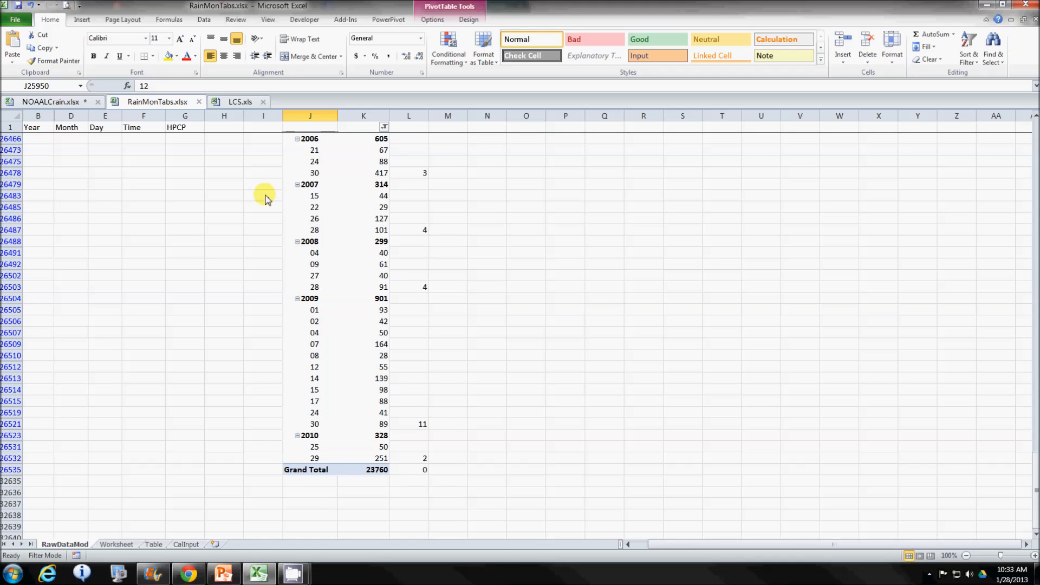
- Review the Worksheet sheet's monthly rain-day counts by year and the statistics and Min, Lik and Max rows beneath them
{"action": "left_click", "coordinate": [116, 545]}
{"action": "scroll", "coordinate": [650, 393], "scroll_direction": "up", "scroll_amount": 7}
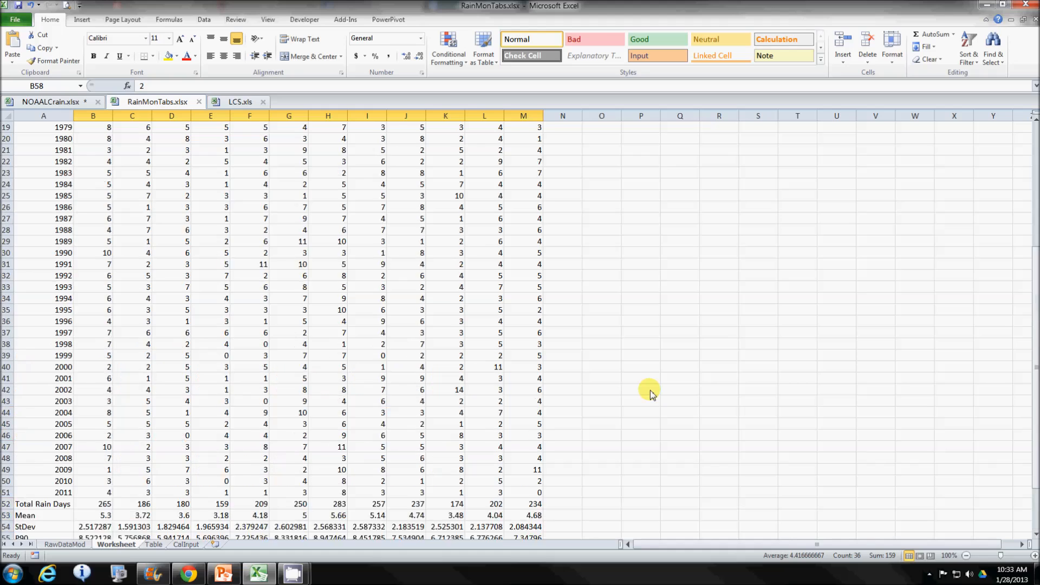
{"action": "scroll", "coordinate": [651, 393], "scroll_direction": "up", "scroll_amount": 4}
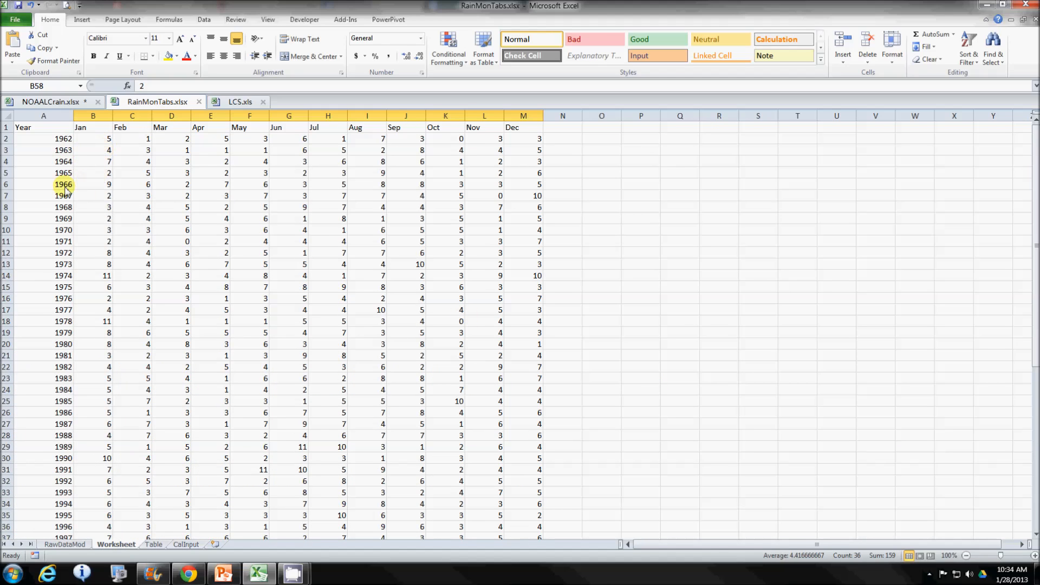
{"action": "scroll", "coordinate": [111, 386], "scroll_direction": "down", "scroll_amount": 9}
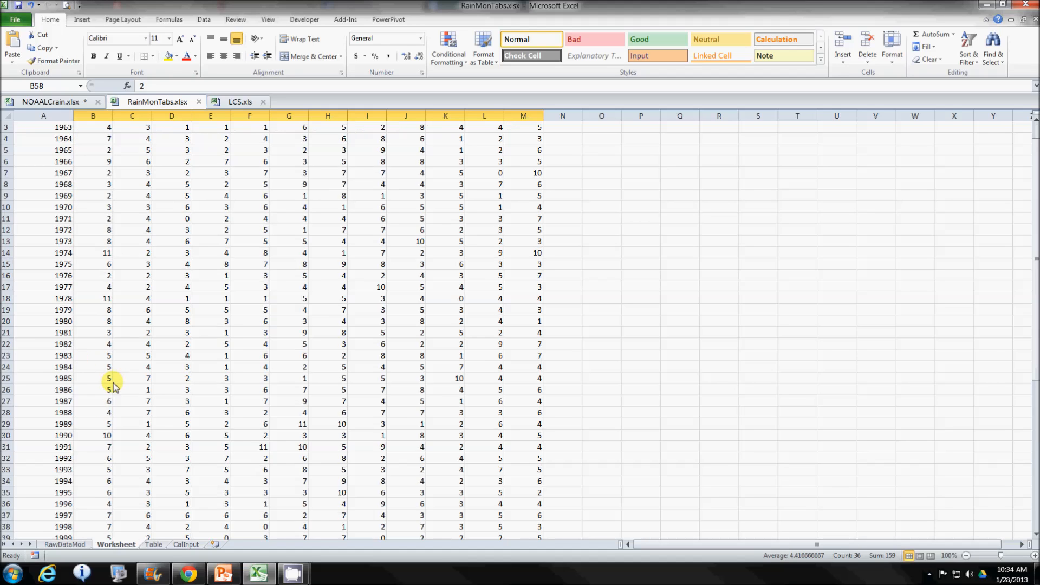
{"action": "scroll", "coordinate": [113, 388], "scroll_direction": "down", "scroll_amount": 3}
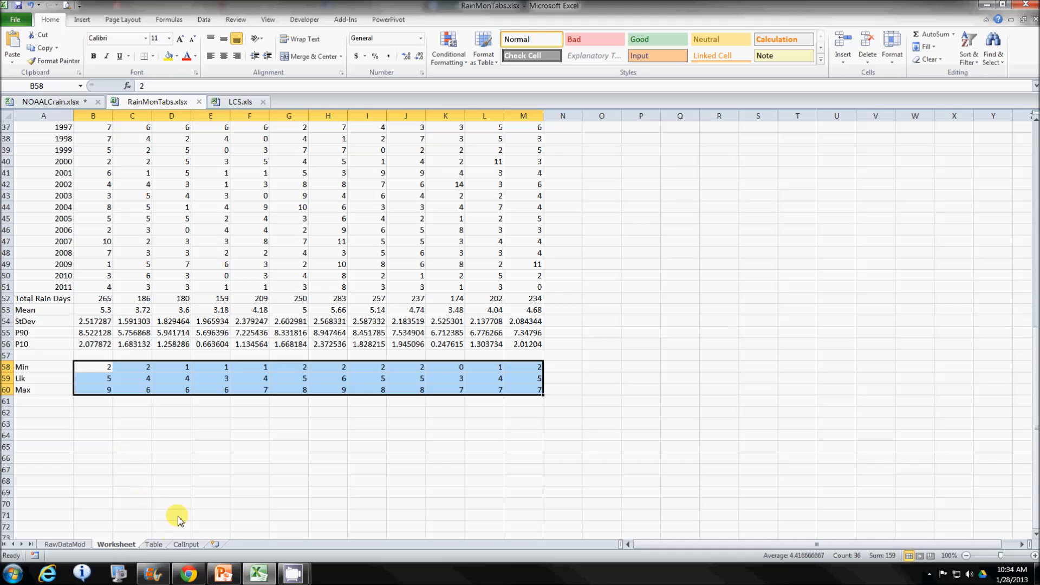
- Review the Table sheet's yearly blocks of monthly Min, Lik, Max and Saturday counts, back to 2013
{"action": "left_click", "coordinate": [153, 545]}
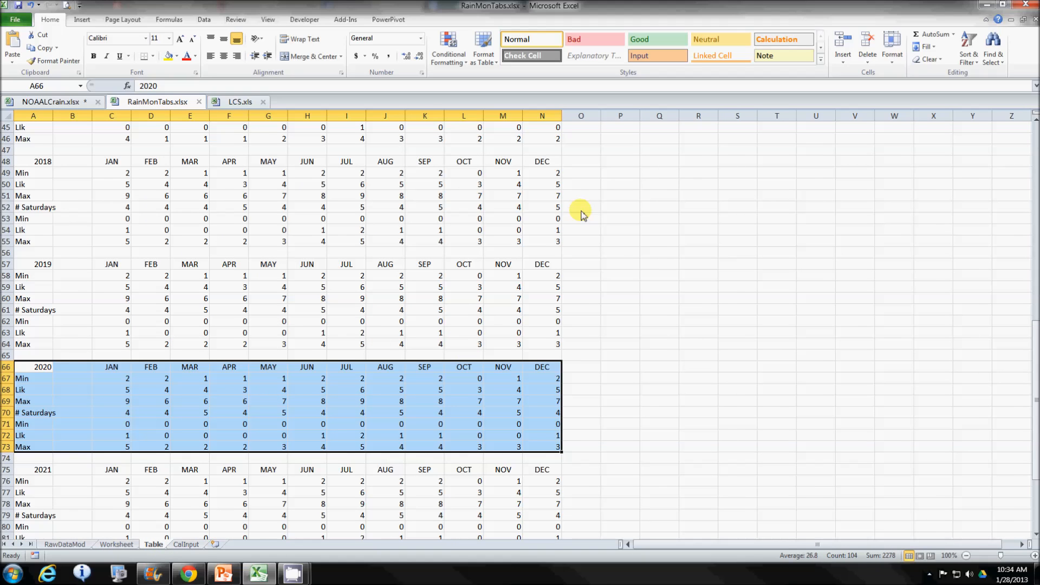
{"action": "scroll", "coordinate": [550, 217], "scroll_direction": "up", "scroll_amount": 6}
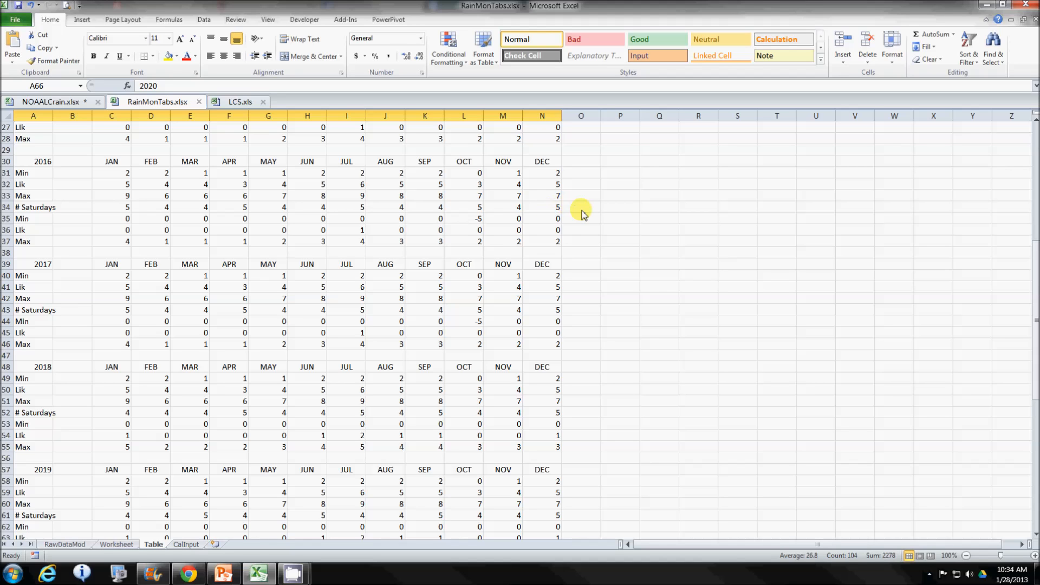
{"action": "scroll", "coordinate": [582, 214], "scroll_direction": "up", "scroll_amount": 9}
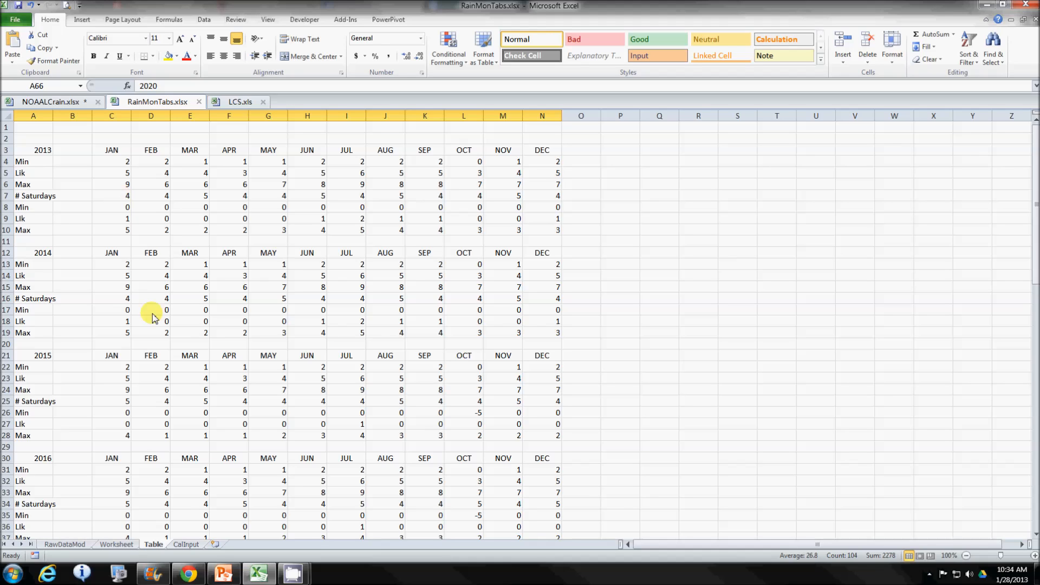
- View the monthly values on the CalInput sheet and compare them with the weather event list in LCS.xls
{"action": "left_click", "coordinate": [187, 544]}
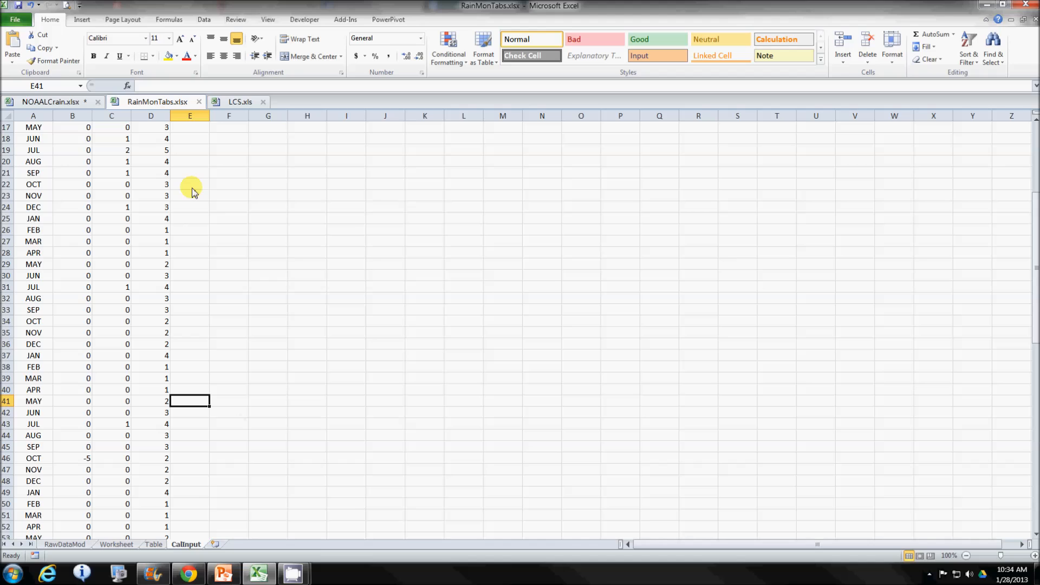
{"action": "left_click", "coordinate": [238, 101]}
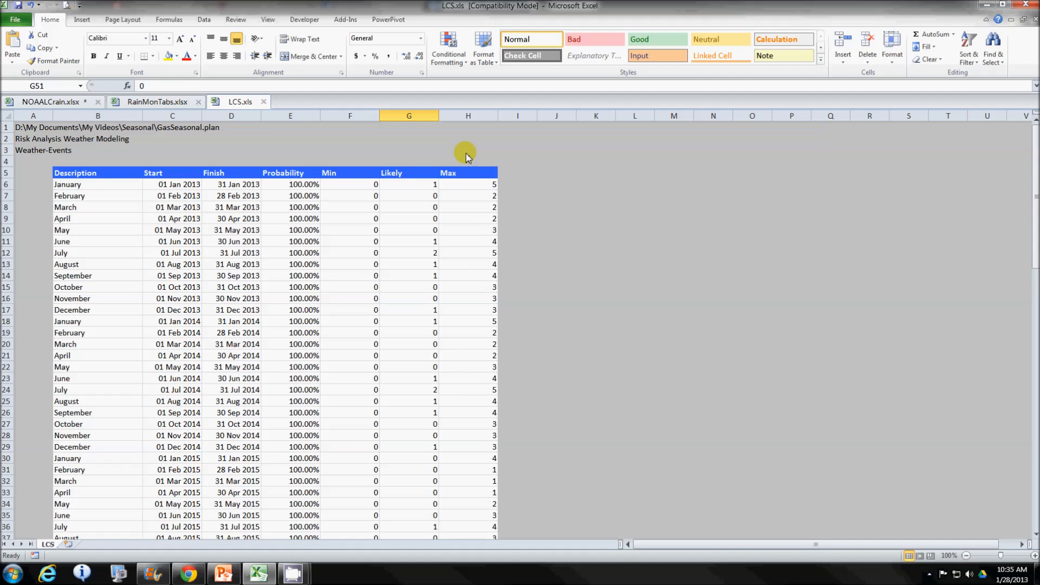
{"action": "scroll", "coordinate": [554, 182], "scroll_direction": "down", "scroll_amount": 3}
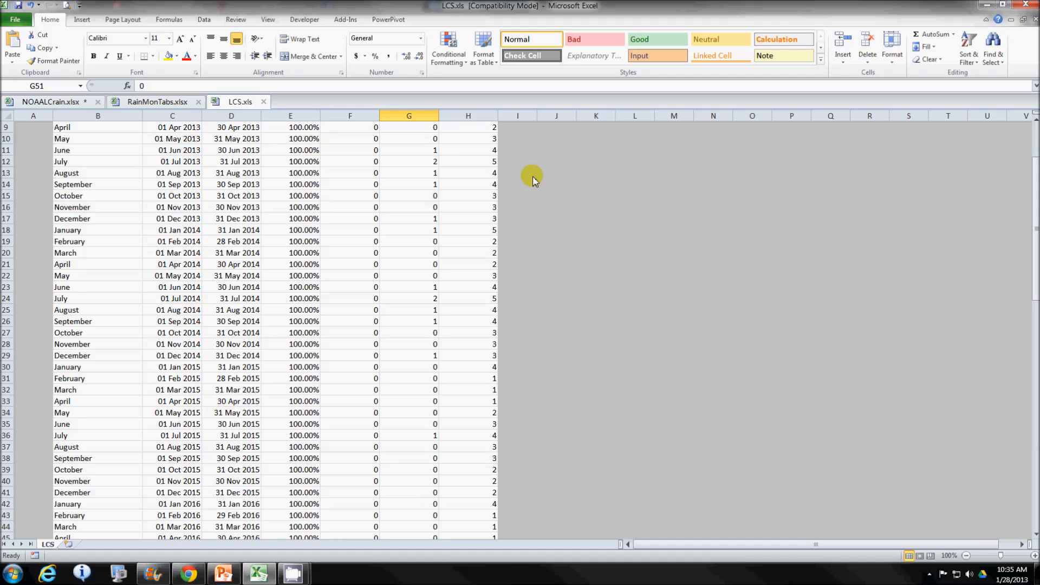
- Return to RainMonTabs.xlsx and recheck the filtered rain pivot on the RawDataMod sheet from its first year
{"action": "left_click", "coordinate": [158, 102]}
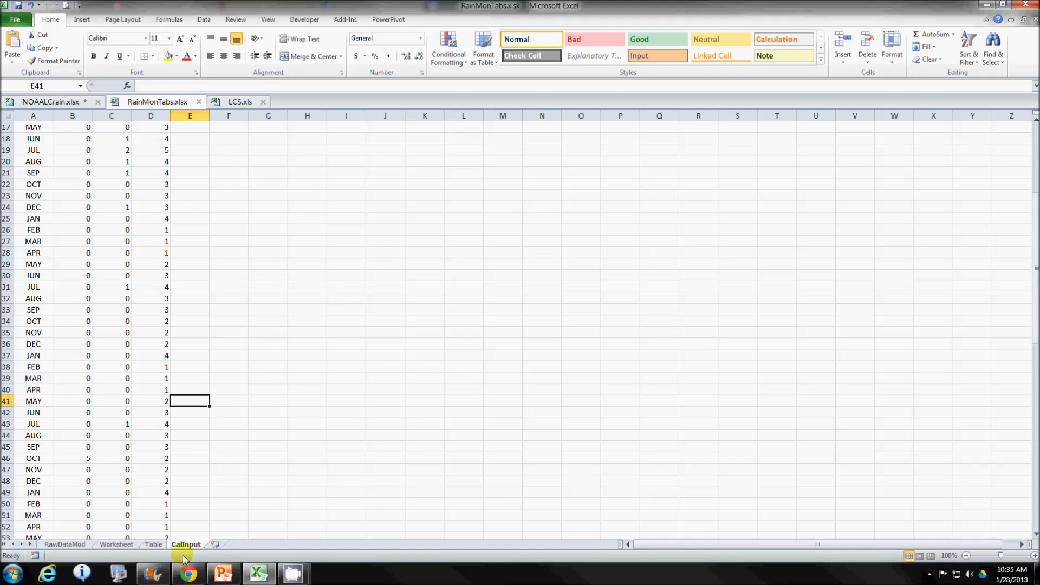
{"action": "left_click", "coordinate": [67, 544]}
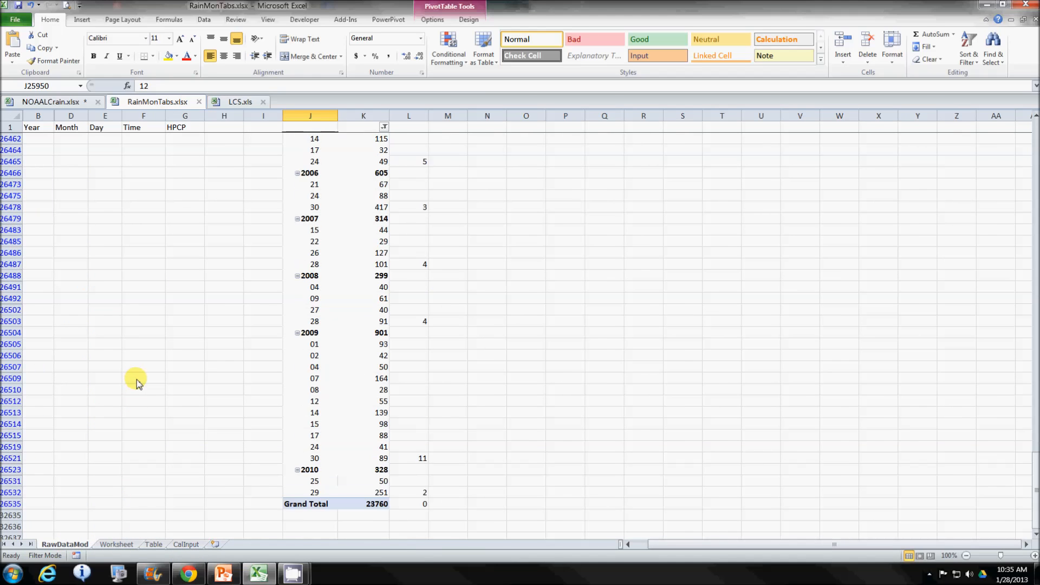
{"action": "scroll", "coordinate": [136, 382], "scroll_direction": "up", "scroll_amount": 20}
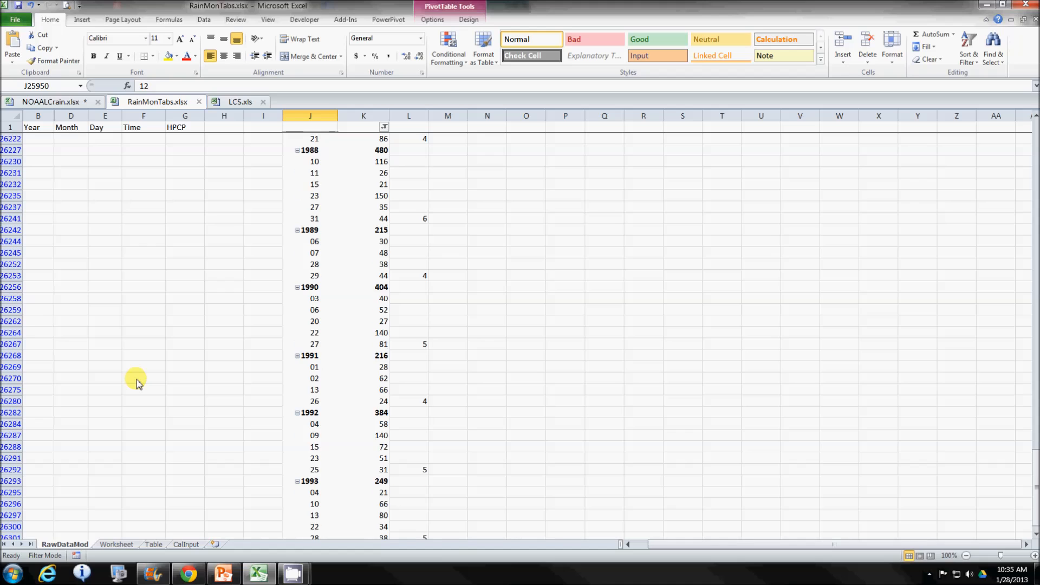
{"action": "scroll", "coordinate": [136, 382], "scroll_direction": "up", "scroll_amount": 20}
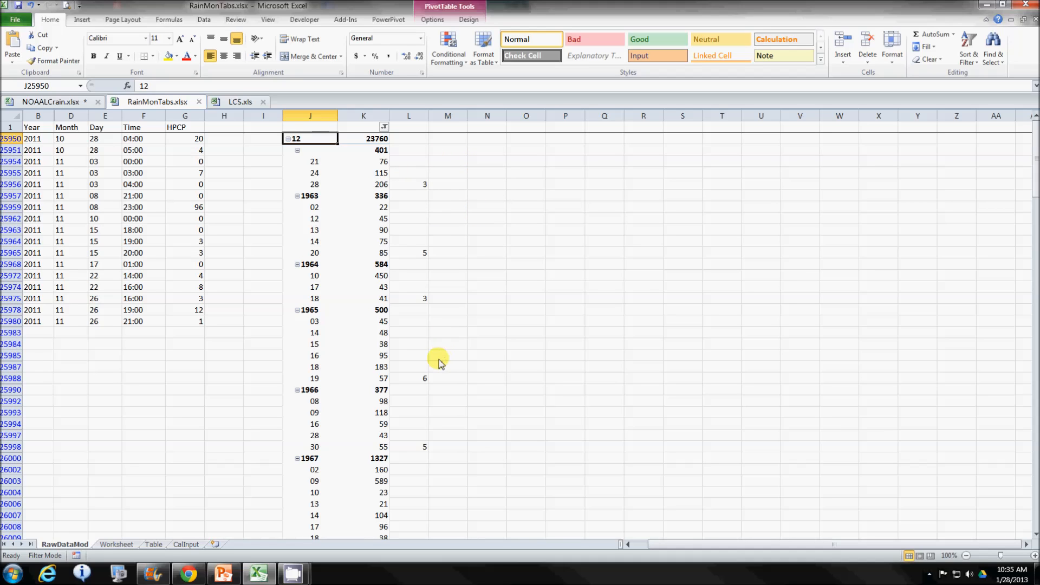
{"action": "scroll", "coordinate": [436, 360], "scroll_direction": "down", "scroll_amount": 5}
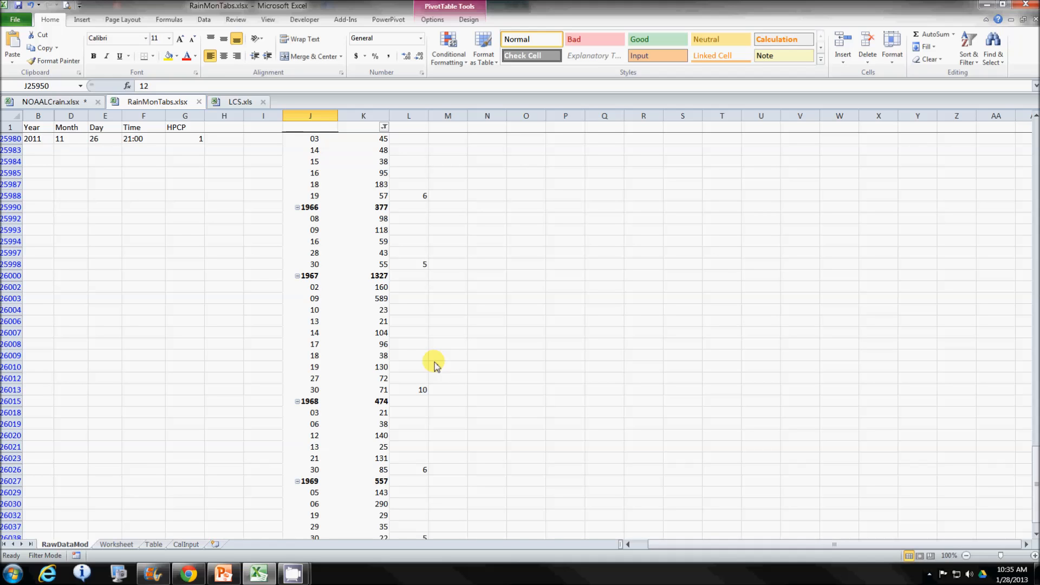
- Recheck the Worksheet sheet from the 1962 rain-day counts down to the P90, P10 and Min, Lik, Max rows
{"action": "left_click", "coordinate": [119, 546]}
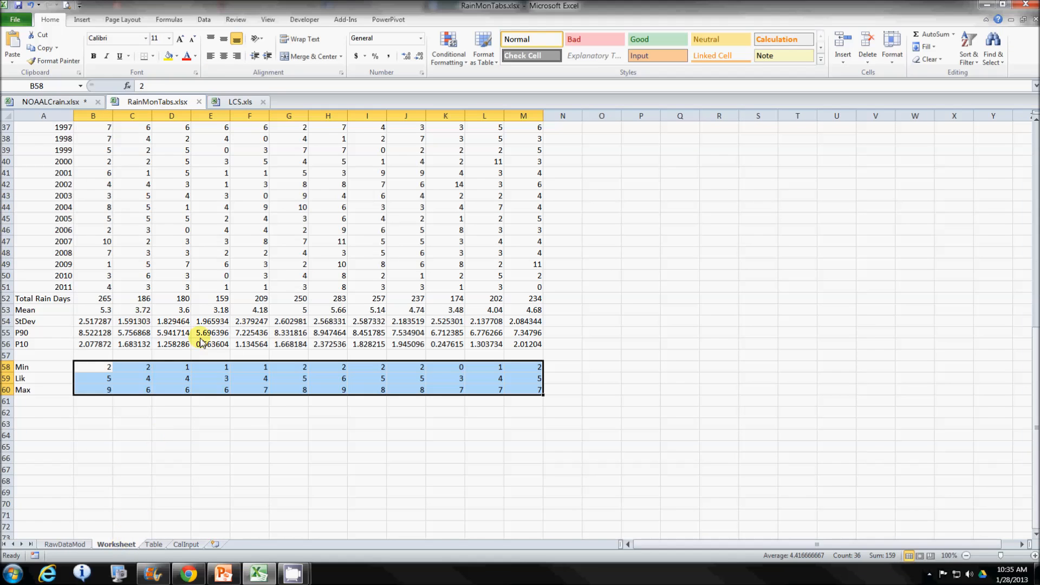
{"action": "scroll", "coordinate": [249, 291], "scroll_direction": "up", "scroll_amount": 11}
{"action": "scroll", "coordinate": [255, 292], "scroll_direction": "up", "scroll_amount": 1}
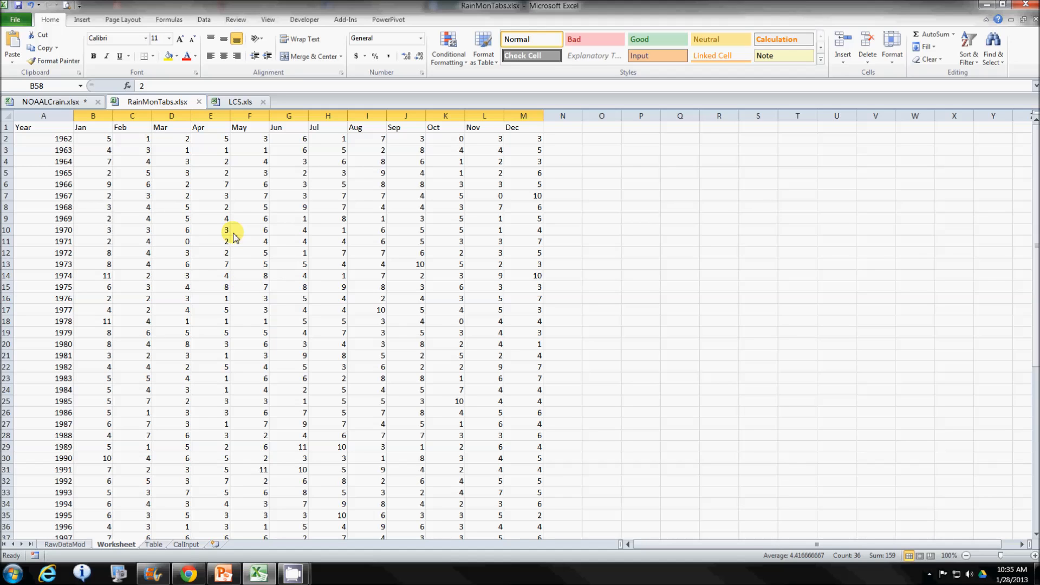
{"action": "scroll", "coordinate": [203, 276], "scroll_direction": "down", "scroll_amount": 9}
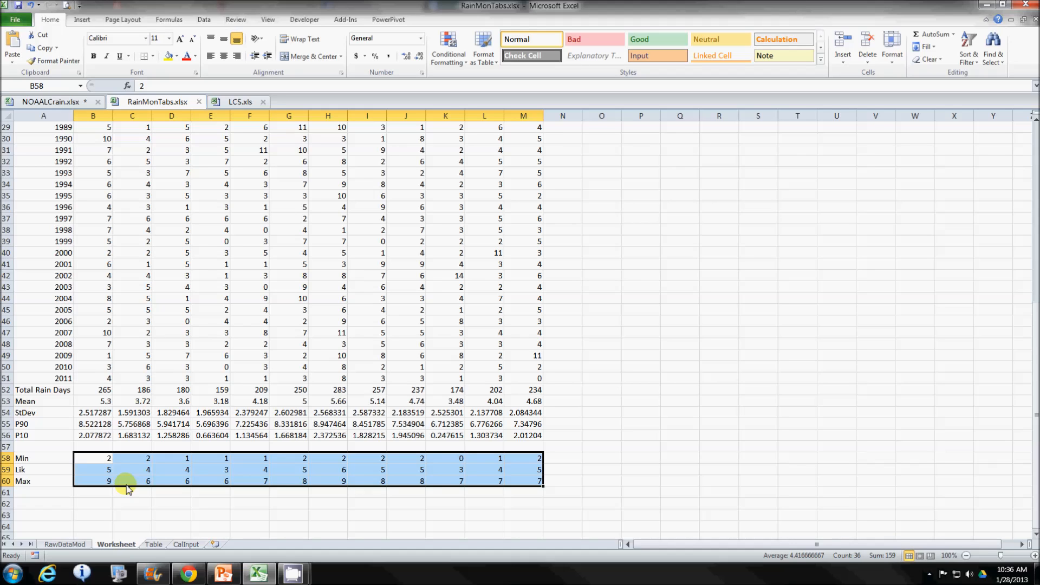
- Go through the yearly Saturday-adjusted blocks on the Table sheet and view the resulting list on the CalInput sheet
{"action": "left_click", "coordinate": [153, 544]}
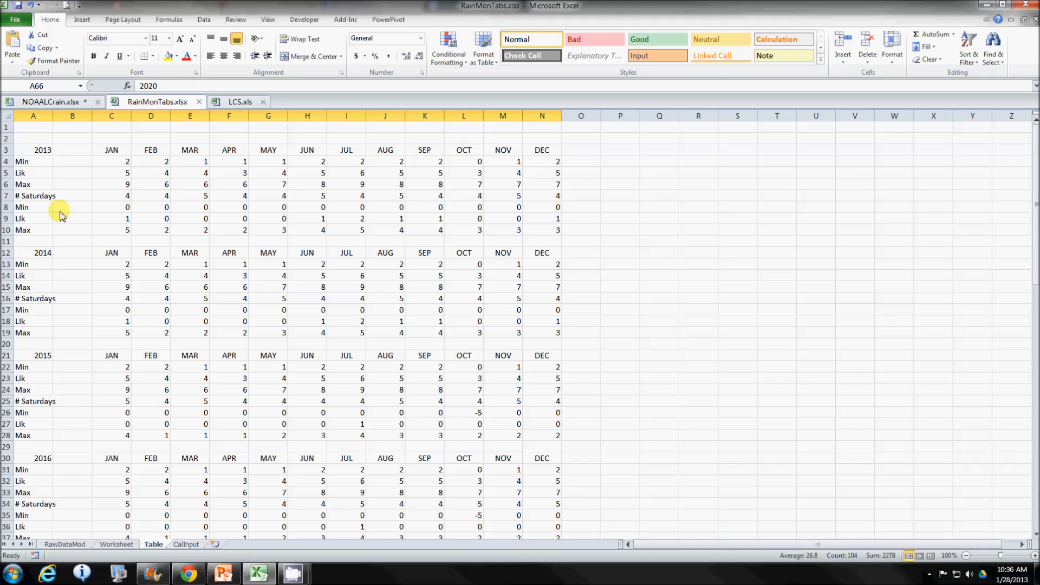
{"action": "scroll", "coordinate": [86, 399], "scroll_direction": "down", "scroll_amount": 7}
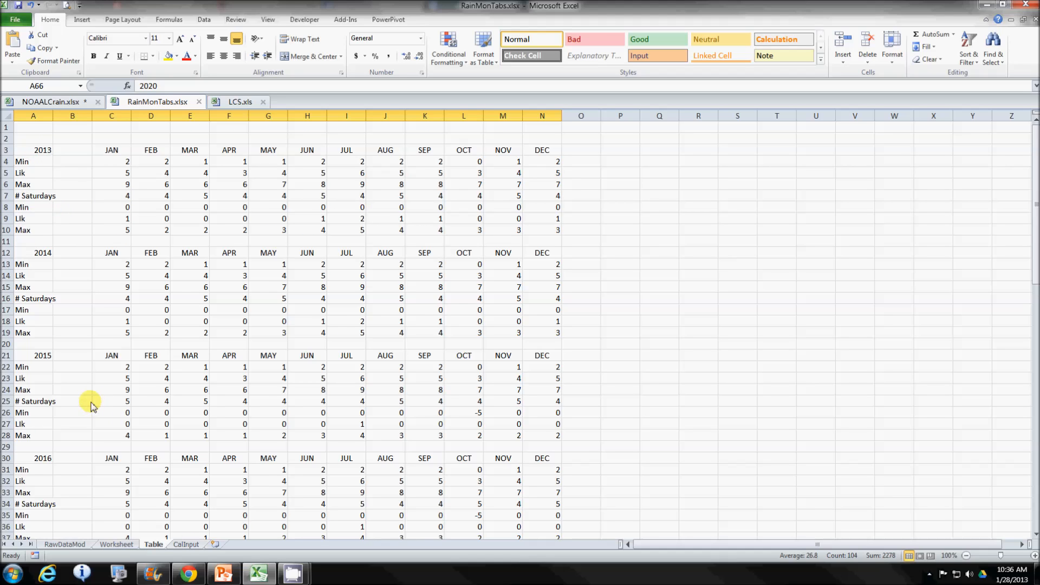
{"action": "scroll", "coordinate": [86, 400], "scroll_direction": "down", "scroll_amount": 5}
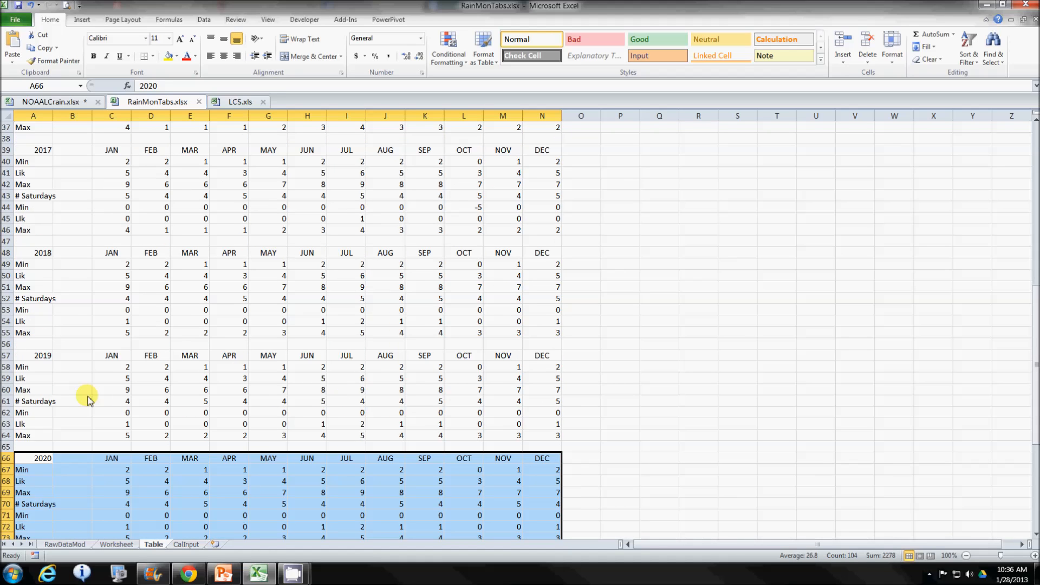
{"action": "left_click", "coordinate": [186, 544]}
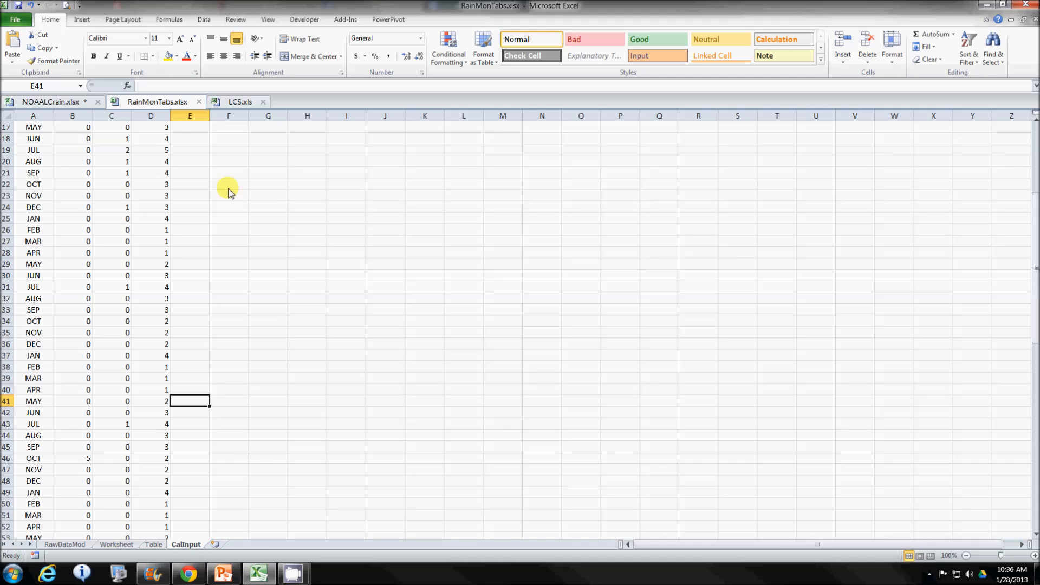
- Review the monthly weather events in LCS.xls from January 2013 to December 2020 with their Min, Likely and Max values
{"action": "left_click", "coordinate": [237, 103]}
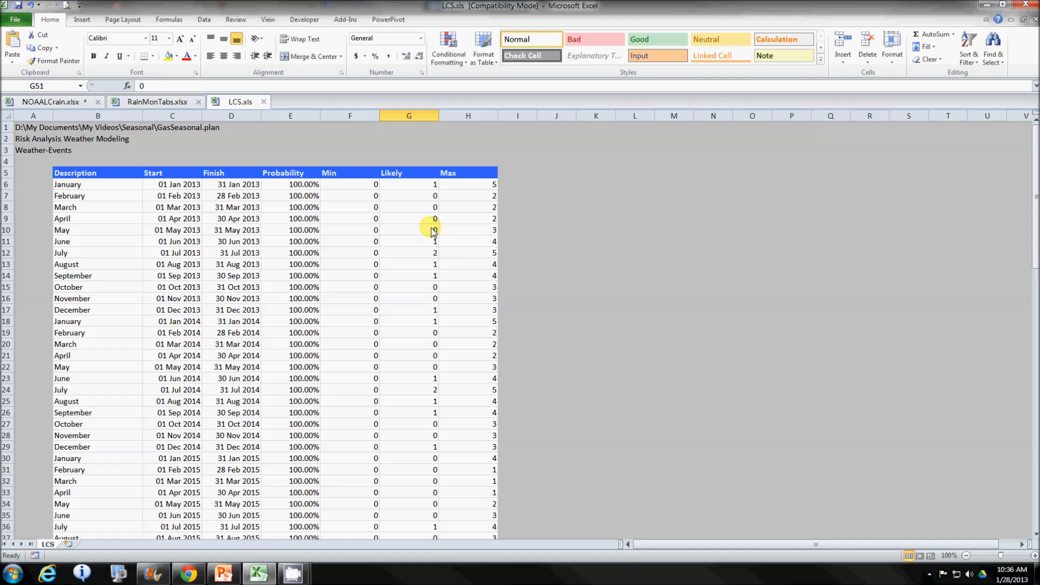
{"action": "scroll", "coordinate": [418, 261], "scroll_direction": "down", "scroll_amount": 5}
{"action": "scroll", "coordinate": [417, 261], "scroll_direction": "down", "scroll_amount": 7}
{"action": "scroll", "coordinate": [417, 263], "scroll_direction": "down", "scroll_amount": 14}
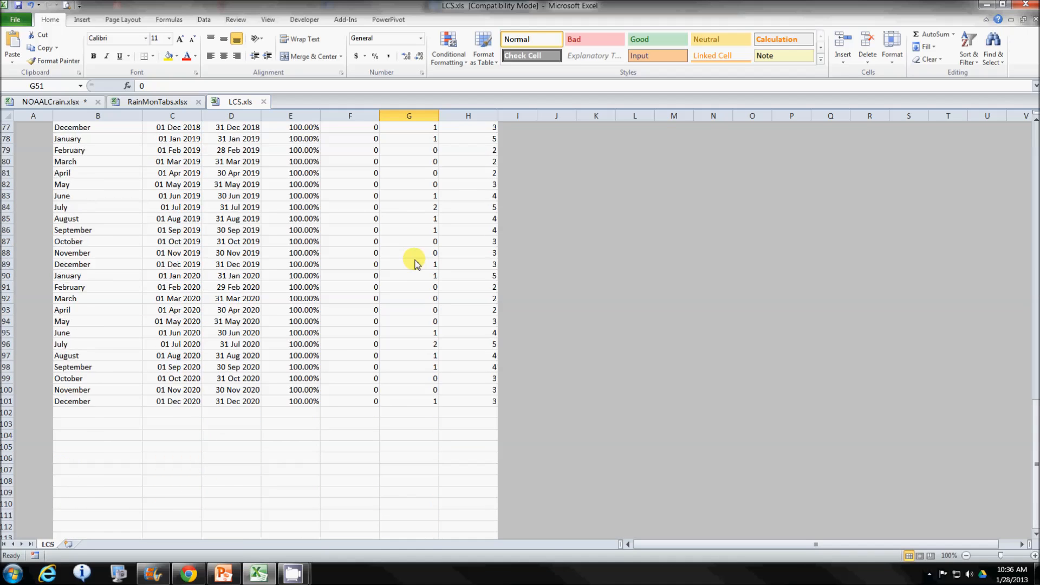
{"action": "scroll", "coordinate": [418, 264], "scroll_direction": "up", "scroll_amount": 20}
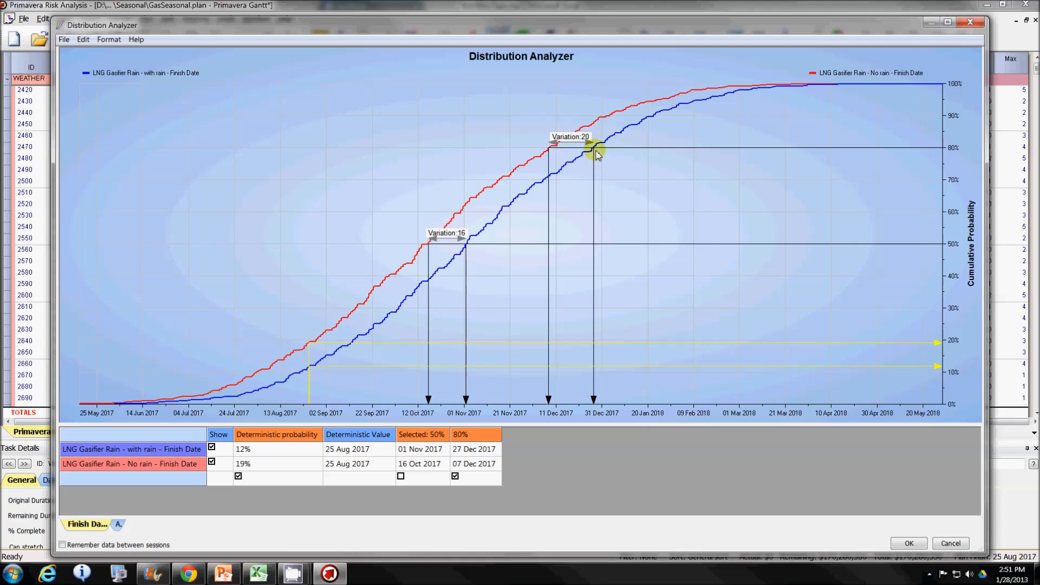
- Switch to Excel and examine the August and September variances between Weatherbase and NOAA rain days on the Worksheet sheet
{"action": "left_click", "coordinate": [260, 574]}
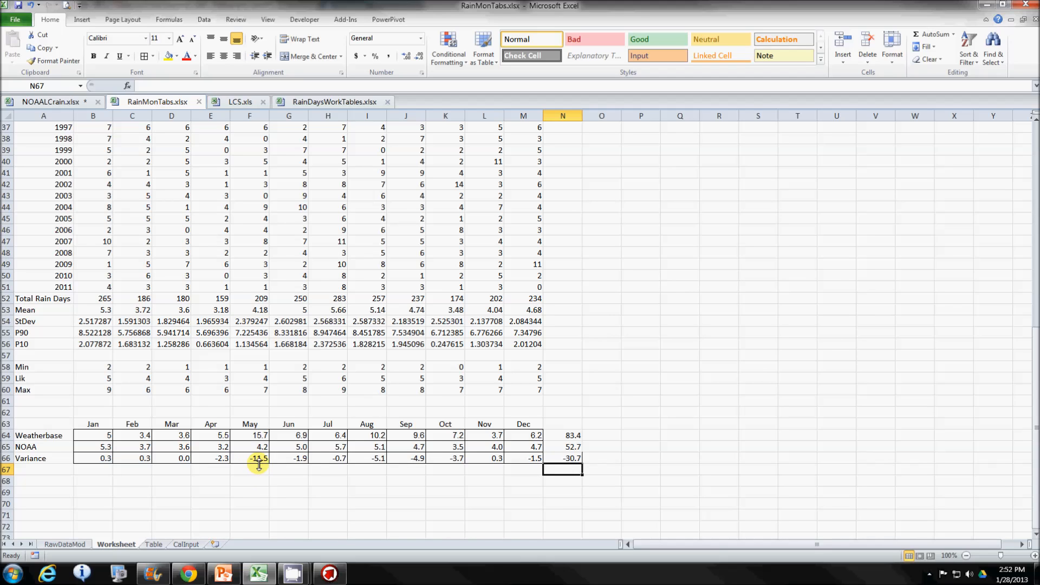
{"action": "left_click", "coordinate": [370, 460]}
{"action": "left_click", "coordinate": [413, 459]}
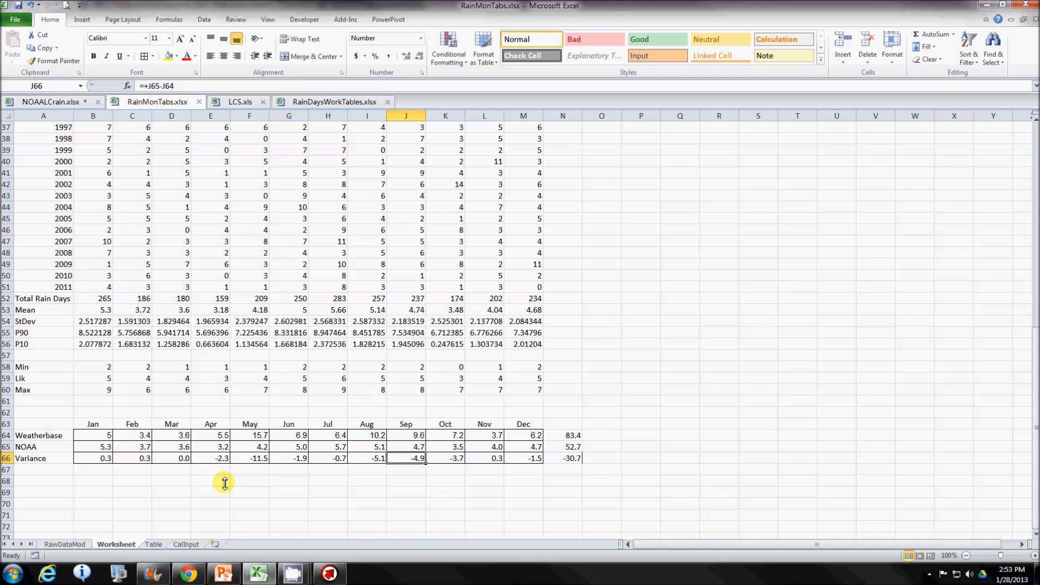
- Recheck the December section of the filtered rain pivot on the RawDataMod sheet, starting from its first year
{"action": "left_click", "coordinate": [72, 544]}
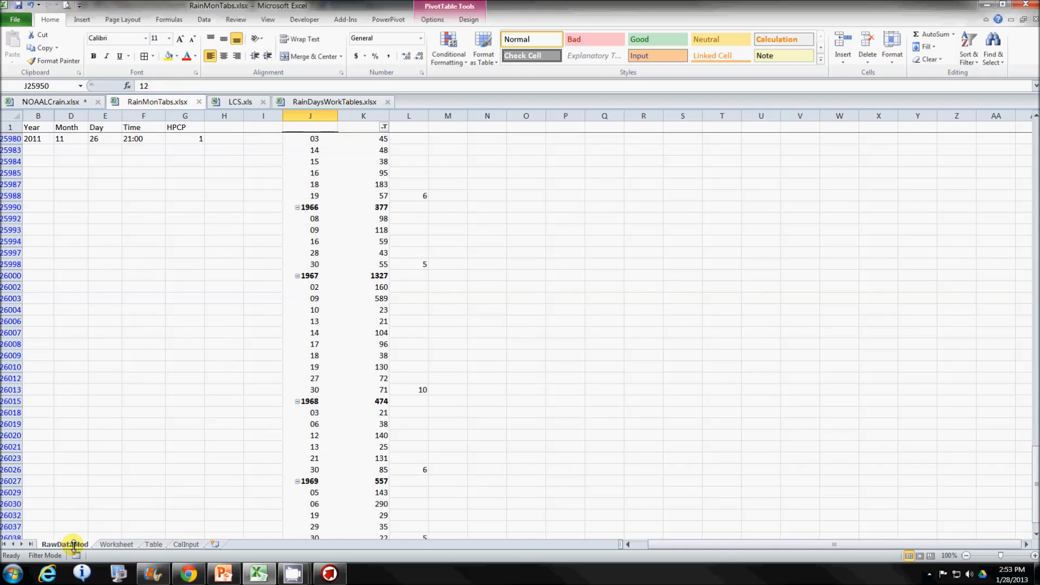
{"action": "scroll", "coordinate": [559, 324], "scroll_direction": "up", "scroll_amount": 5}
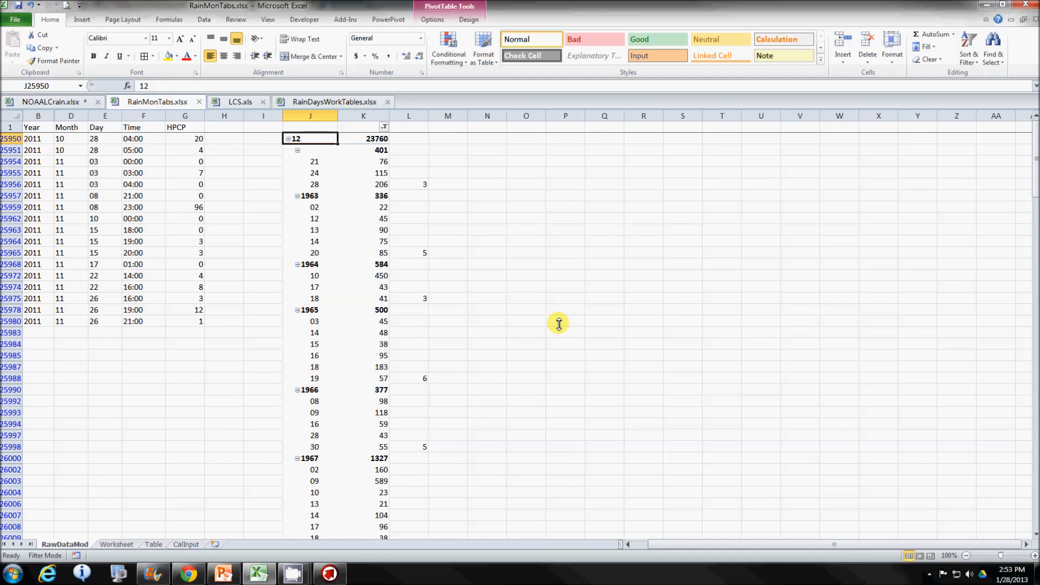